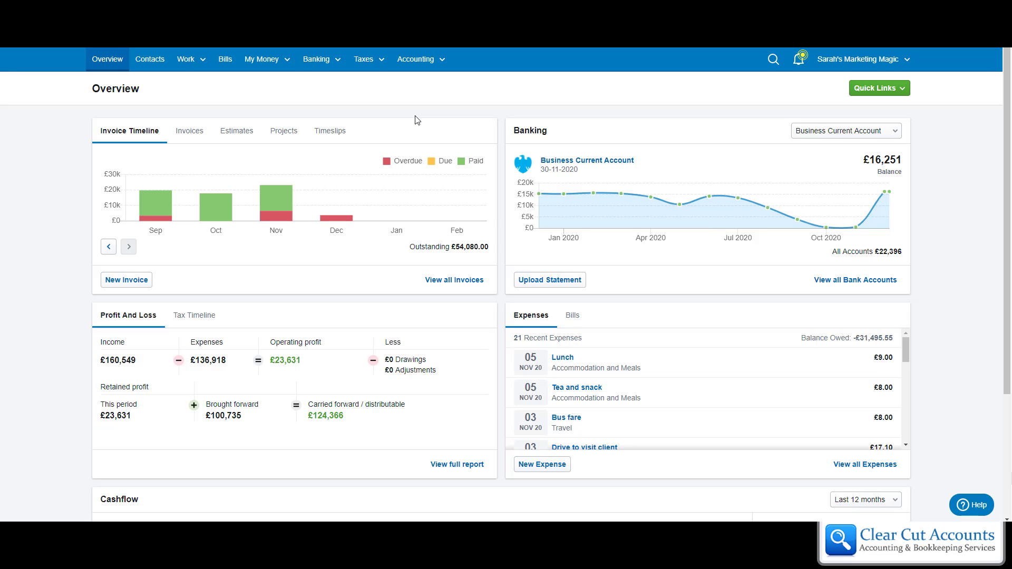
- Open the Expenses ledger and switch to the employee whose three November claims total £32.03
{"action": "left_click", "coordinate": [257, 63]}
{"action": "left_click", "coordinate": [260, 86]}
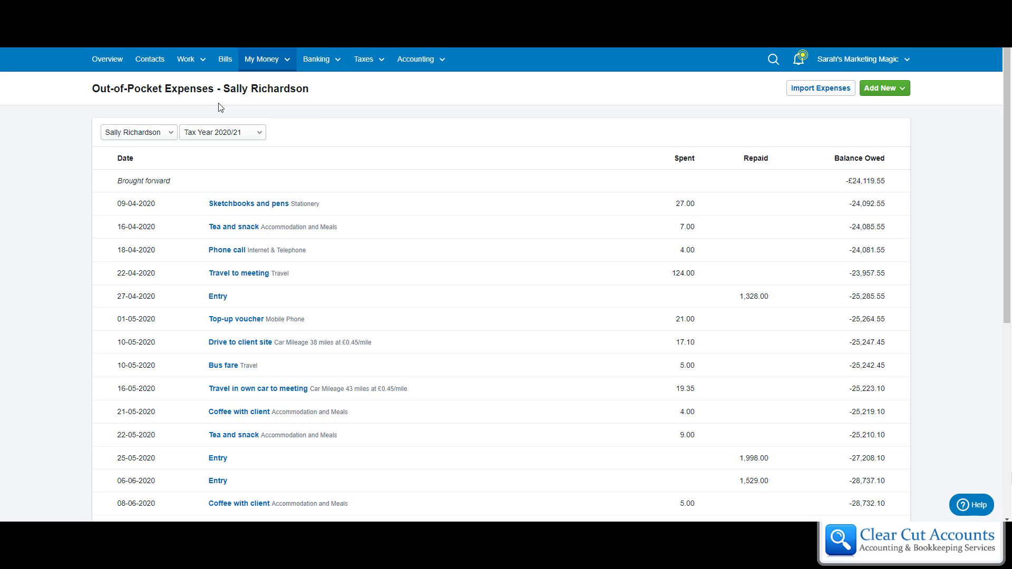
{"action": "left_click", "coordinate": [153, 140]}
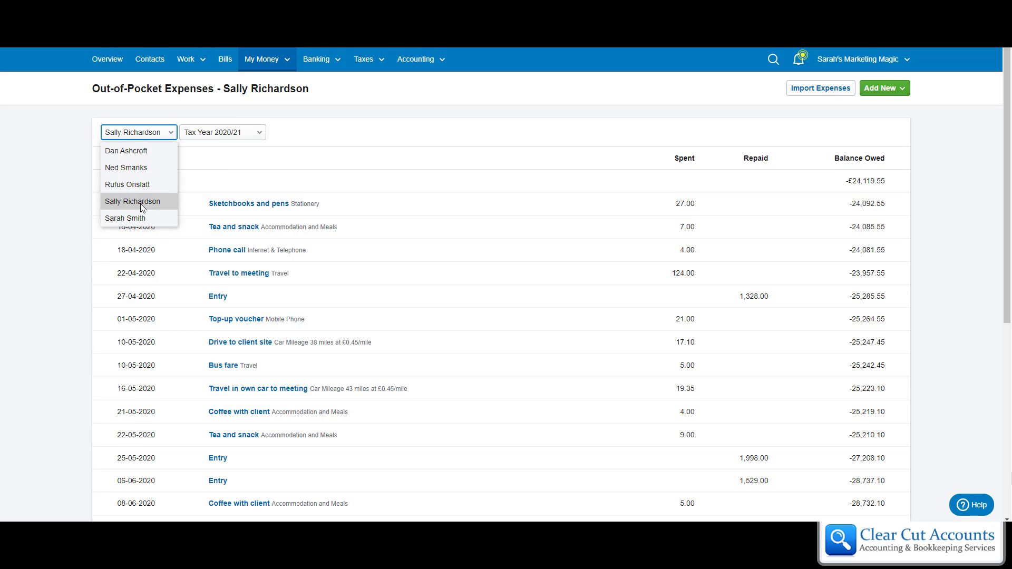
{"action": "left_click", "coordinate": [115, 219]}
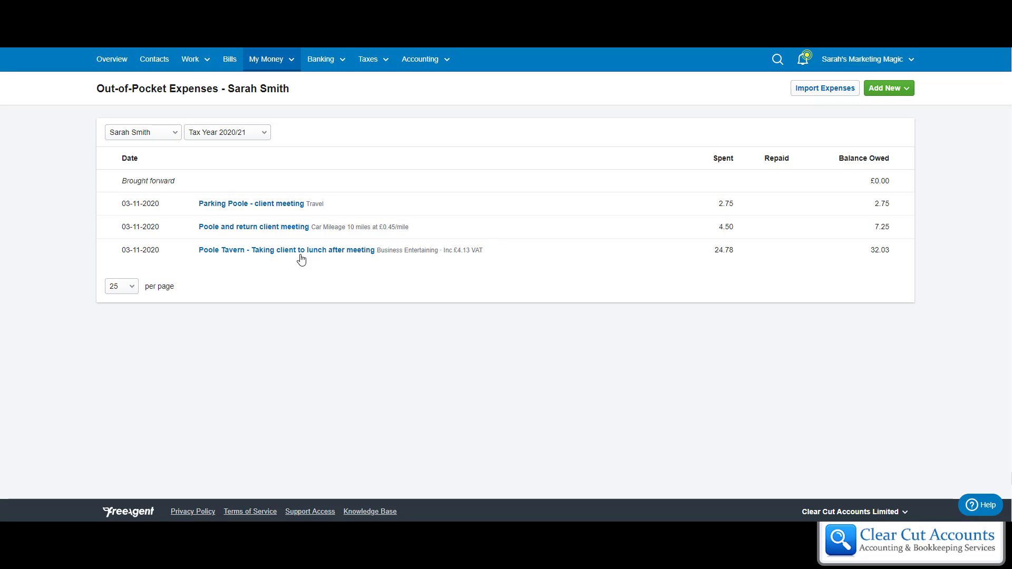
- Start a new expense for the current claimant, keeping type Payment and choosing category Stationery
{"action": "left_click", "coordinate": [907, 89]}
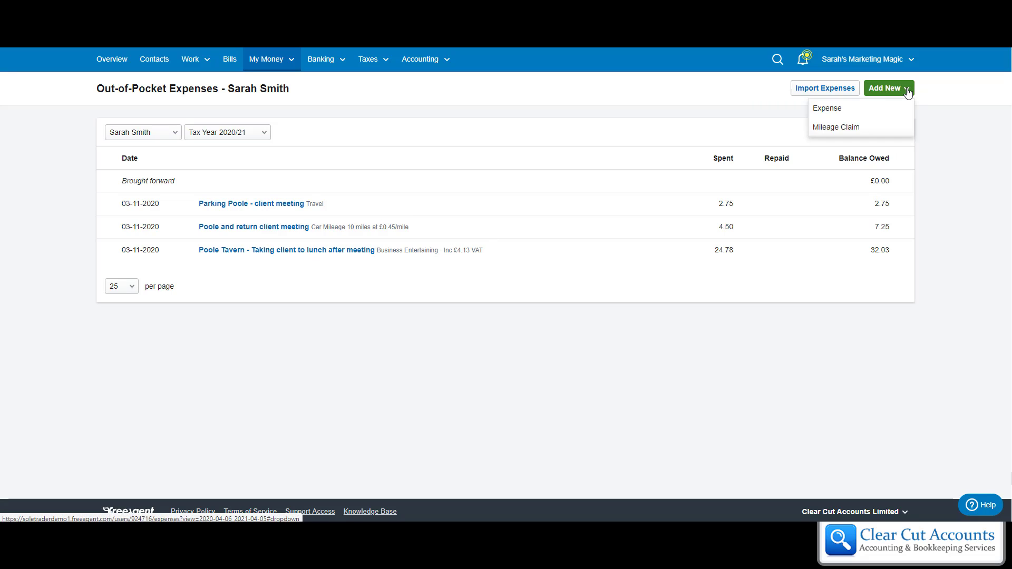
{"action": "left_click", "coordinate": [826, 108]}
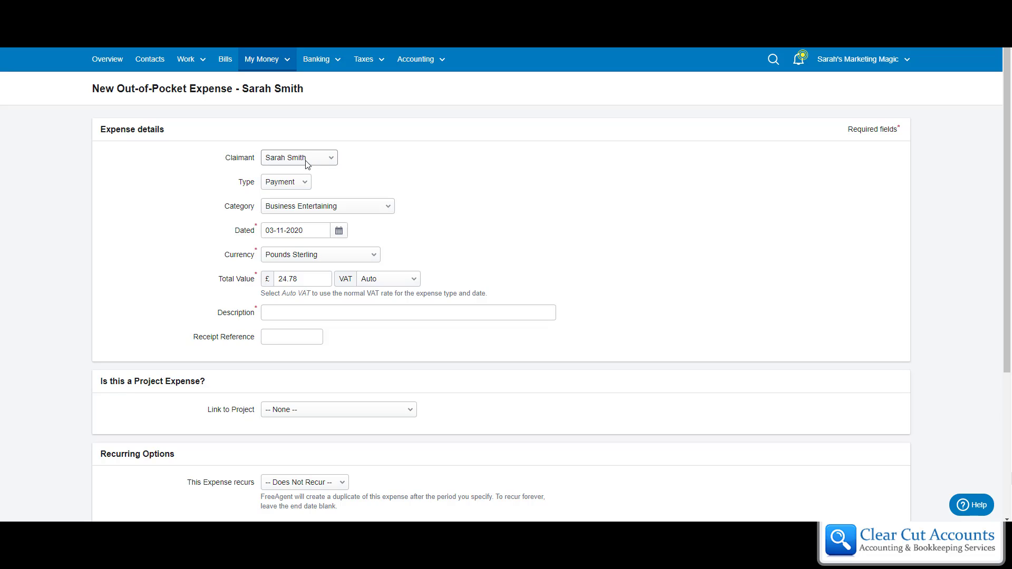
{"action": "left_click", "coordinate": [329, 163]}
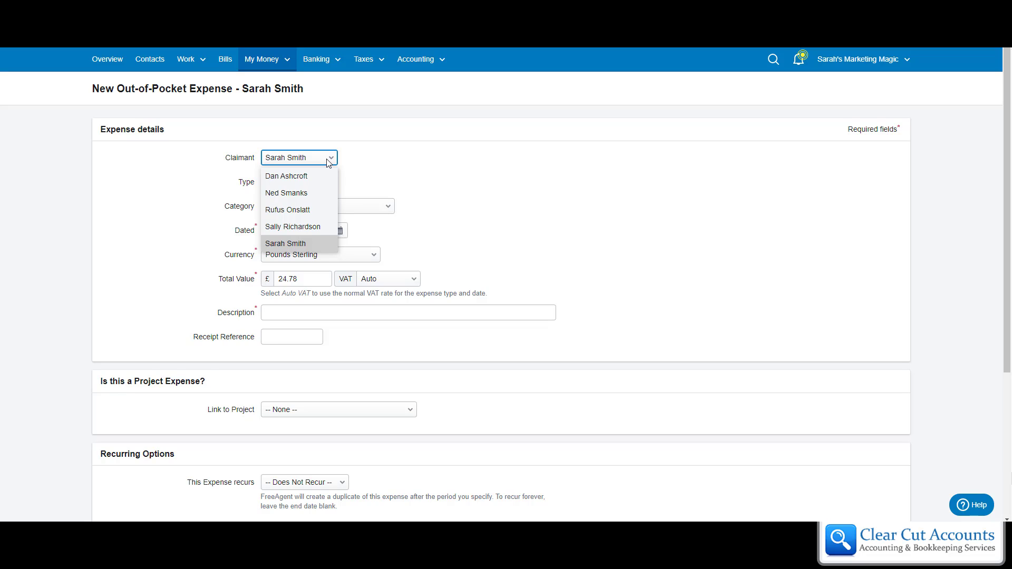
{"action": "left_click", "coordinate": [329, 163]}
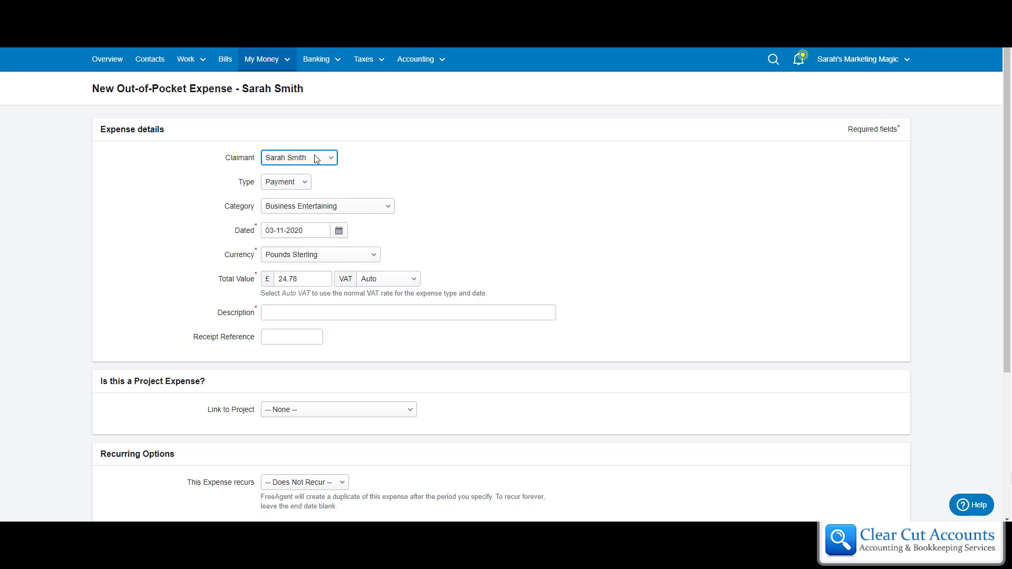
{"action": "left_click", "coordinate": [302, 189]}
{"action": "left_click", "coordinate": [288, 202]}
{"action": "left_click", "coordinate": [391, 208]}
{"action": "scroll", "coordinate": [363, 322], "scroll_direction": "down", "scroll_amount": 5}
{"action": "scroll", "coordinate": [348, 316], "scroll_direction": "down", "scroll_amount": 2}
{"action": "left_click", "coordinate": [317, 293]}
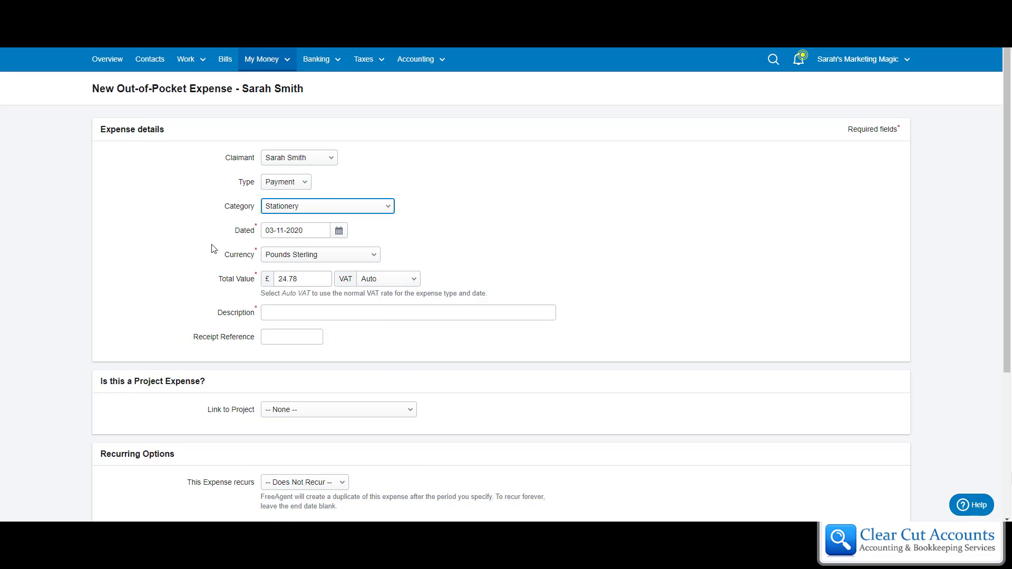
- Date it 10-11-2020, total 9.99 at 20% VAT, described 'WH Smiths - Envelopes'
{"action": "left_click", "coordinate": [339, 232]}
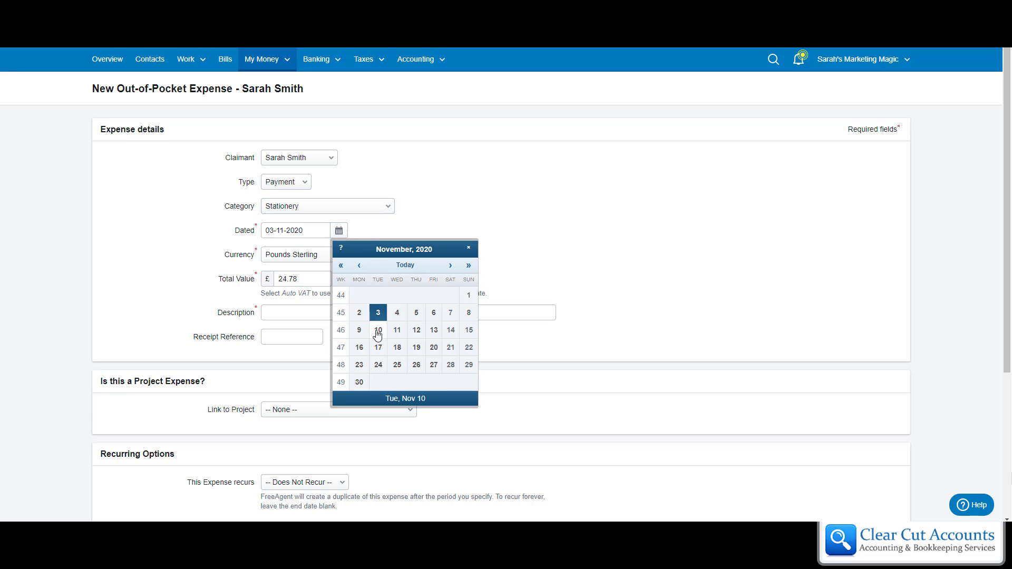
{"action": "left_click", "coordinate": [379, 331]}
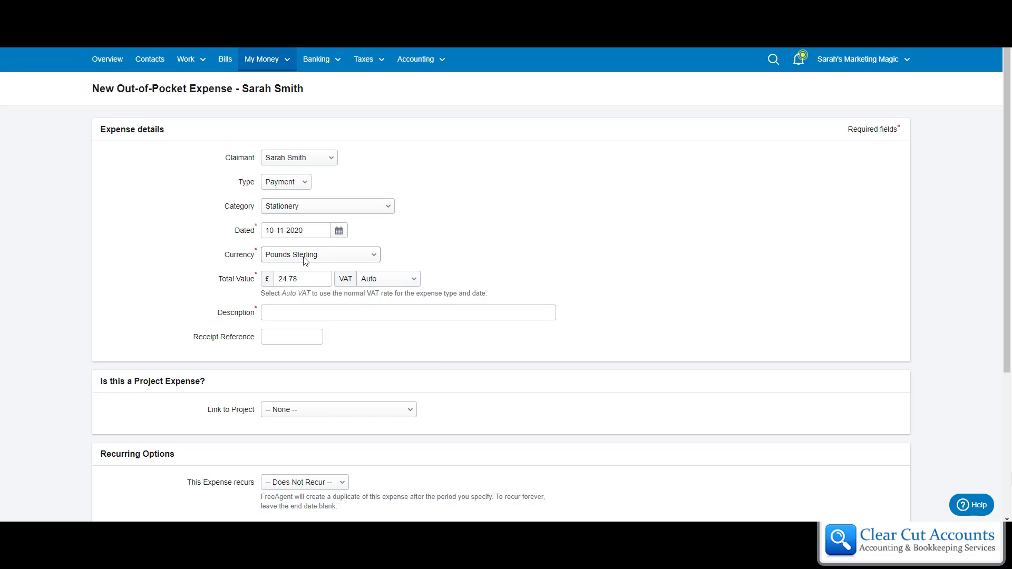
{"action": "left_click_drag", "start_coordinate": [314, 279], "coordinate": [266, 278]}
{"action": "type", "text": "9.99"}
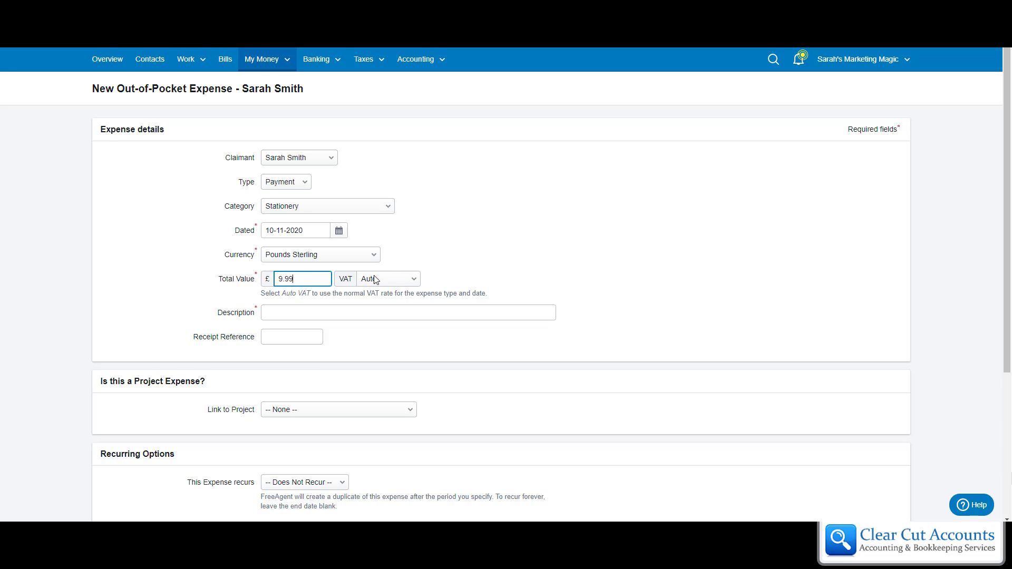
{"action": "left_click", "coordinate": [392, 280]}
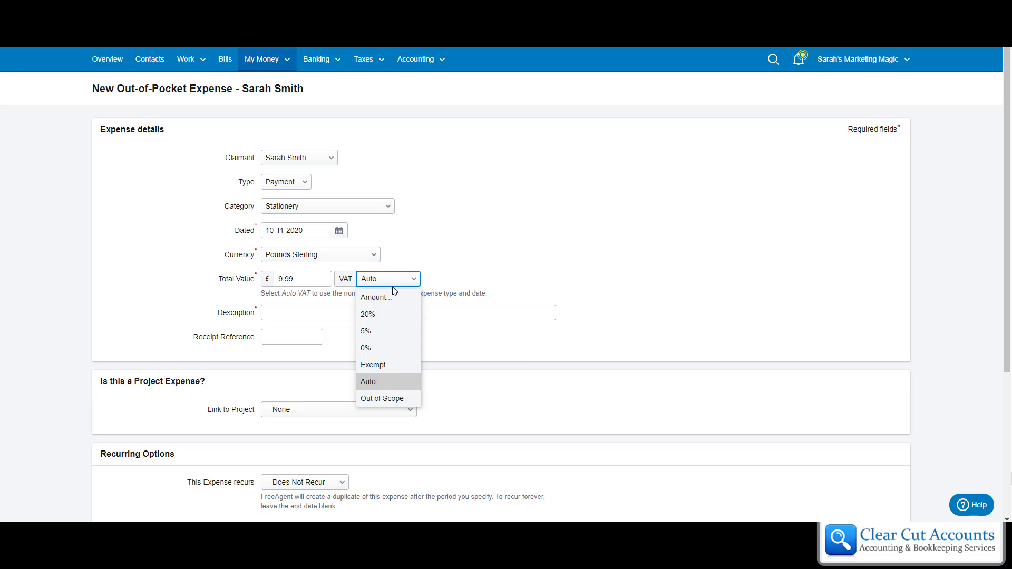
{"action": "left_click", "coordinate": [379, 314]}
{"action": "left_click", "coordinate": [297, 315]}
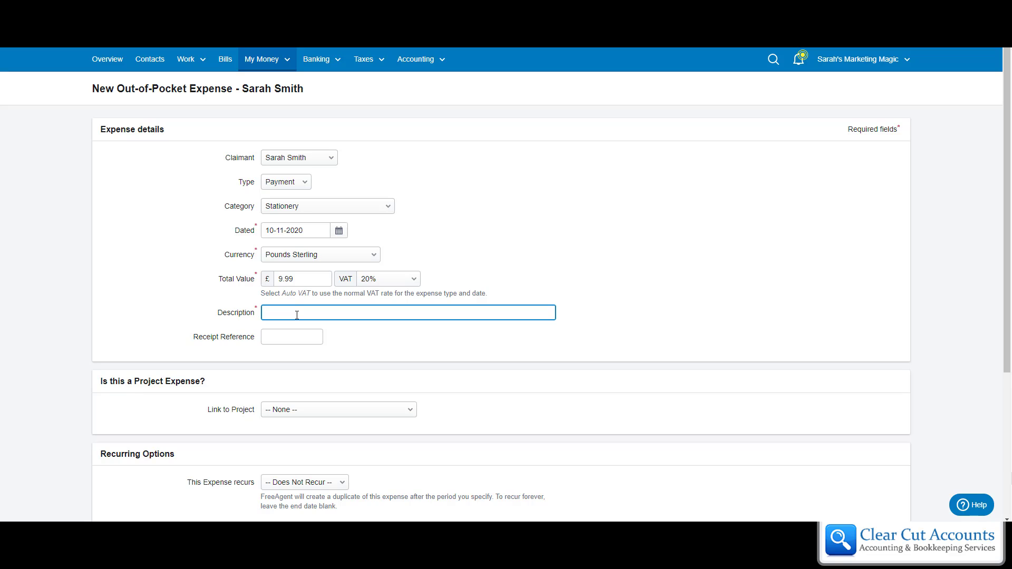
{"action": "type", "text": "WH Smiths - Envelopes"}
{"action": "left_click", "coordinate": [526, 341]}
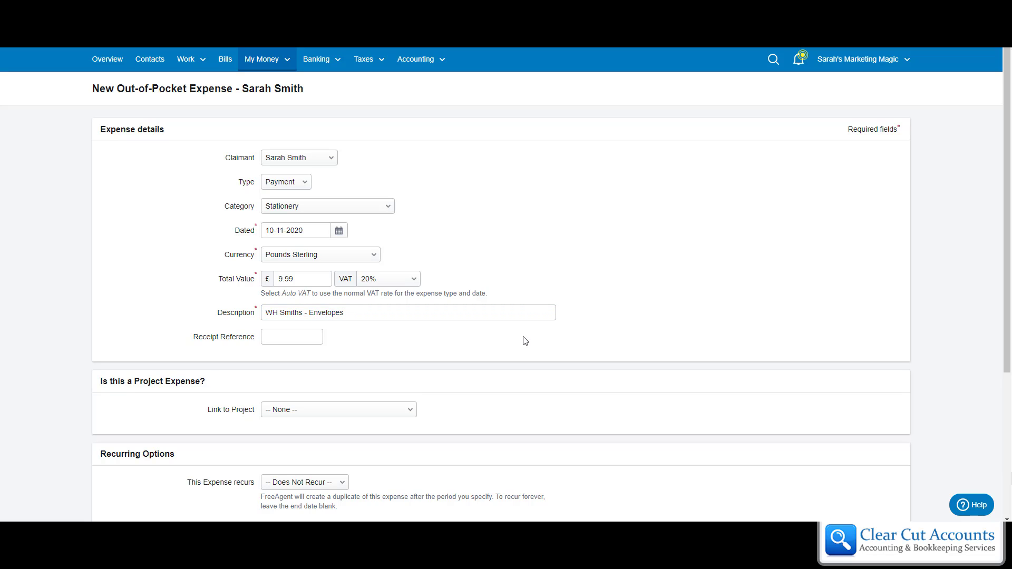
{"action": "scroll", "coordinate": [525, 341], "scroll_direction": "down", "scroll_amount": 3}
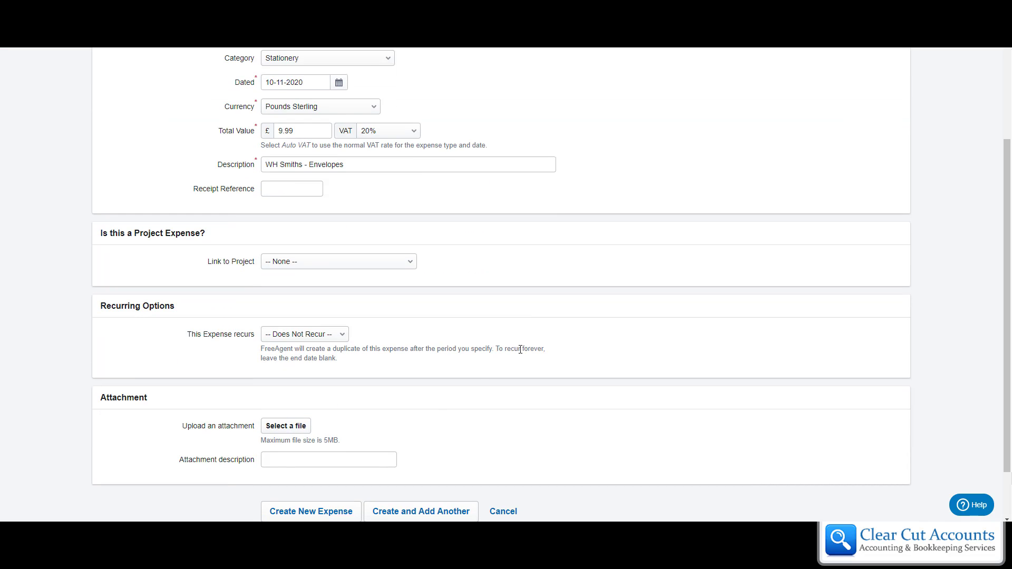
- Attach Invoice bags.pdf from the Camtasia folder as the receipt and create the expense
{"action": "left_click", "coordinate": [286, 428]}
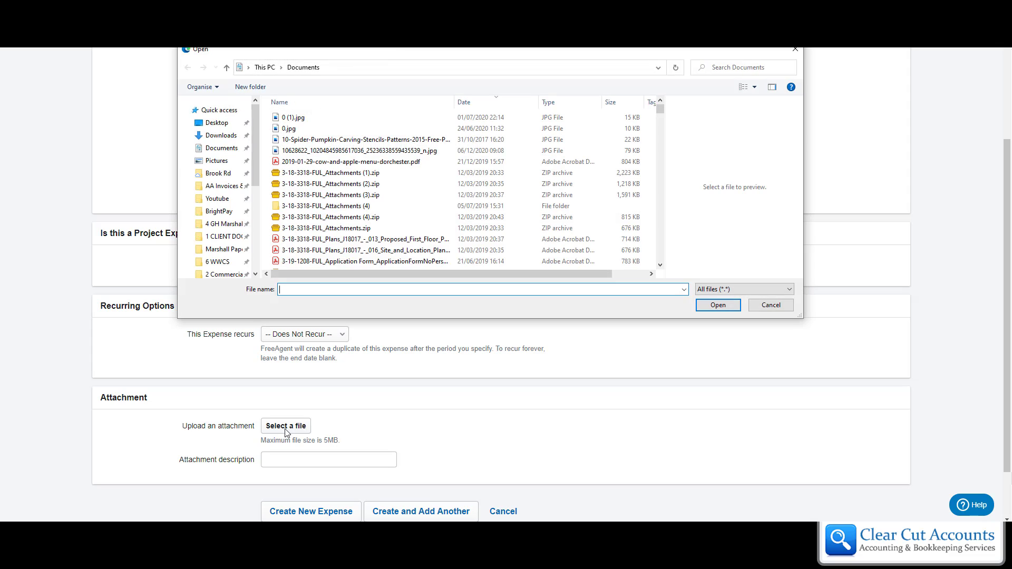
{"action": "double_click", "coordinate": [296, 129]}
{"action": "left_click", "coordinate": [306, 185]}
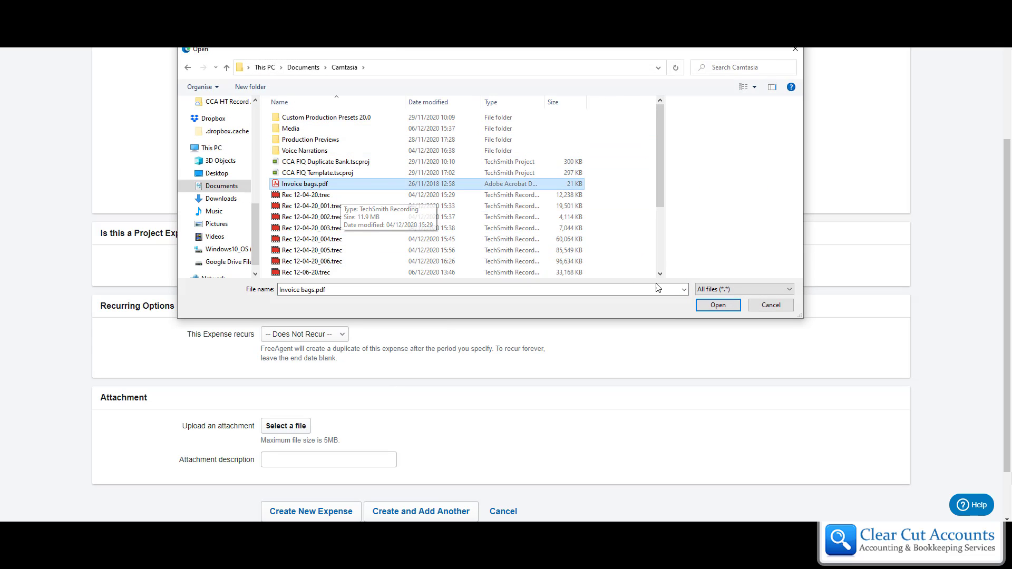
{"action": "left_click", "coordinate": [717, 305]}
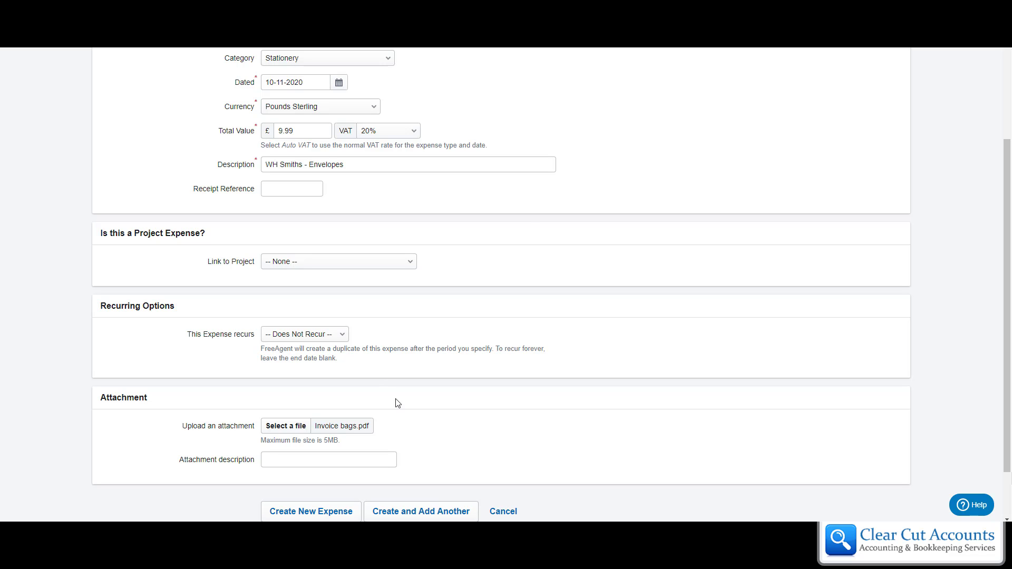
{"action": "scroll", "coordinate": [517, 406], "scroll_direction": "up", "scroll_amount": 3}
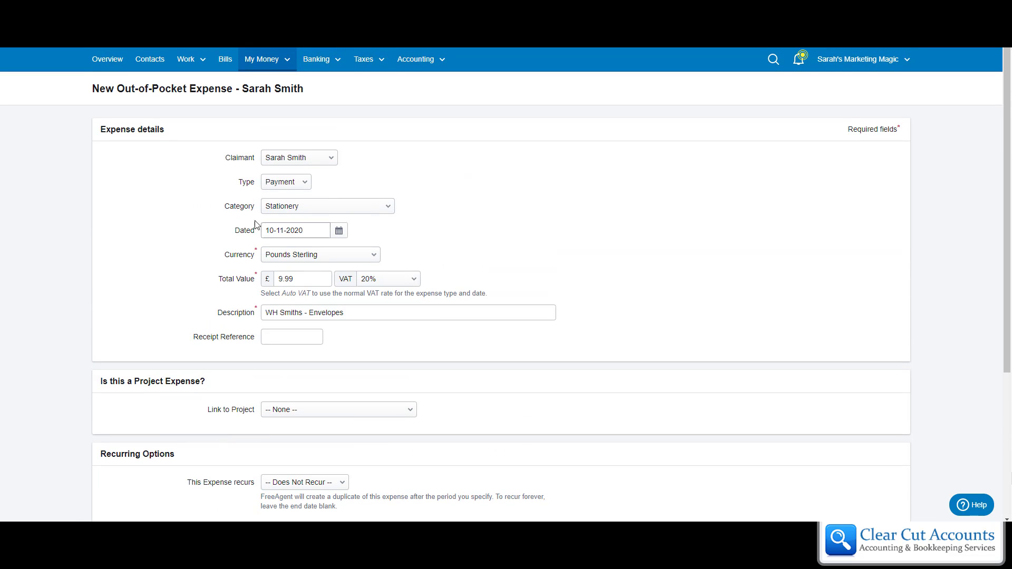
{"action": "scroll", "coordinate": [435, 356], "scroll_direction": "down", "scroll_amount": 4}
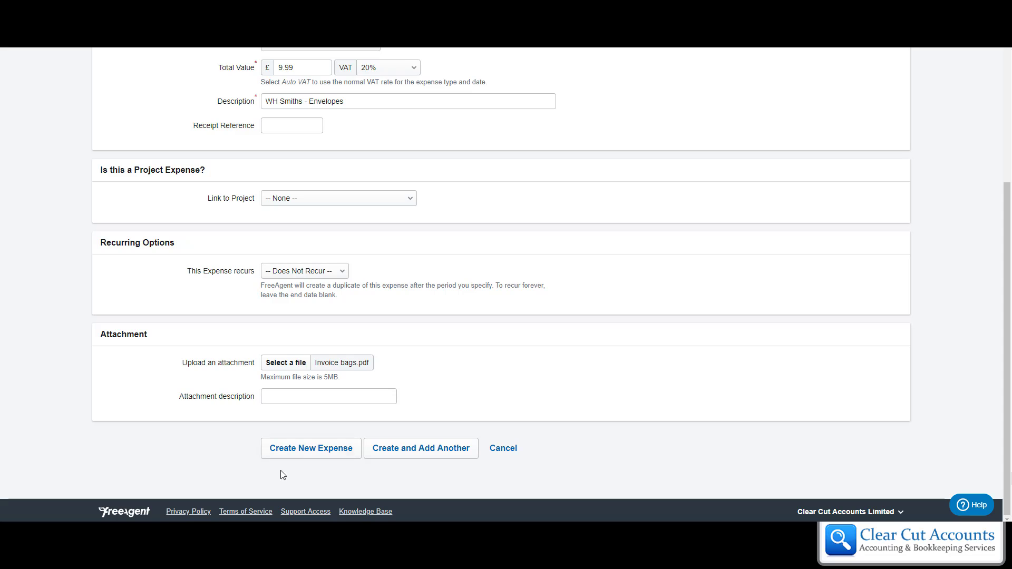
{"action": "left_click", "coordinate": [304, 453]}
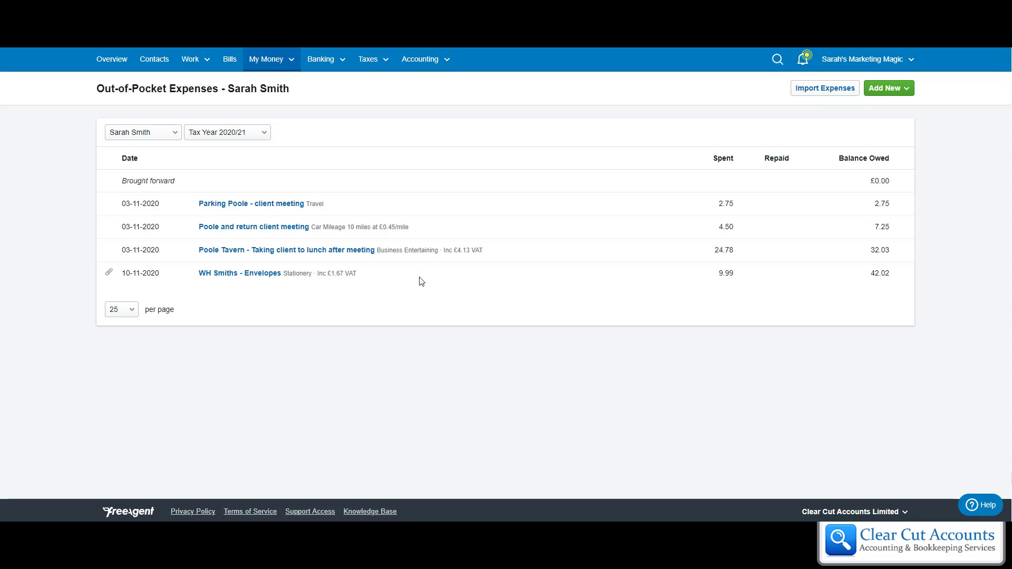
- Reopen the WH Smiths - Envelopes expense, preview its attached invoice, and save changes
{"action": "left_click", "coordinate": [225, 275]}
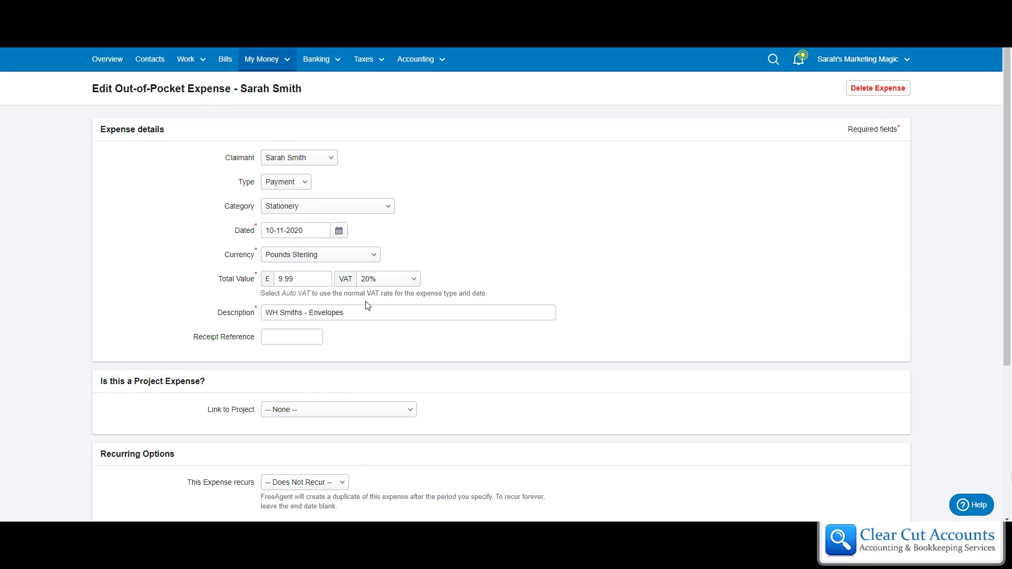
{"action": "scroll", "coordinate": [367, 306], "scroll_direction": "down", "scroll_amount": 5}
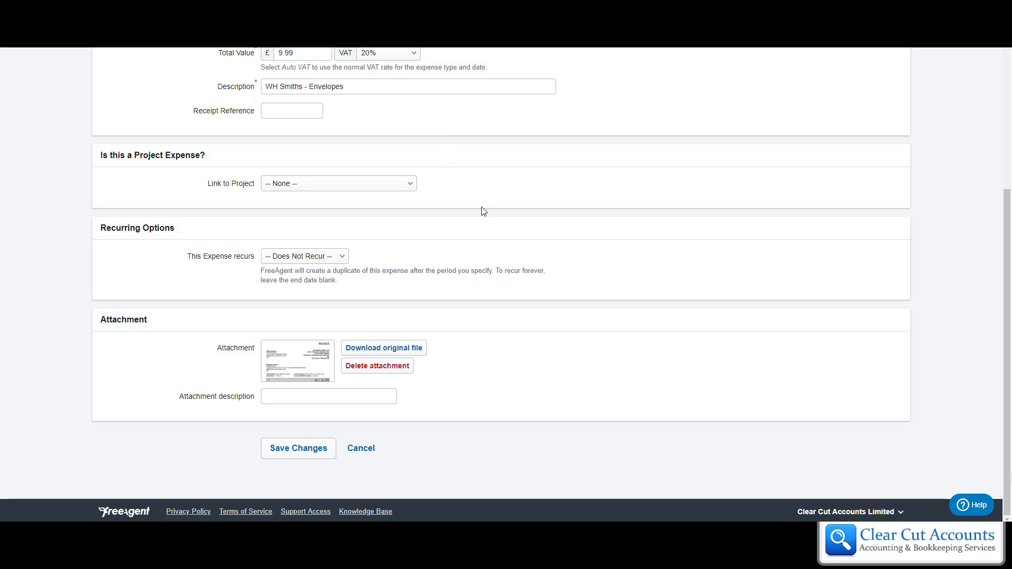
{"action": "left_click", "coordinate": [296, 363]}
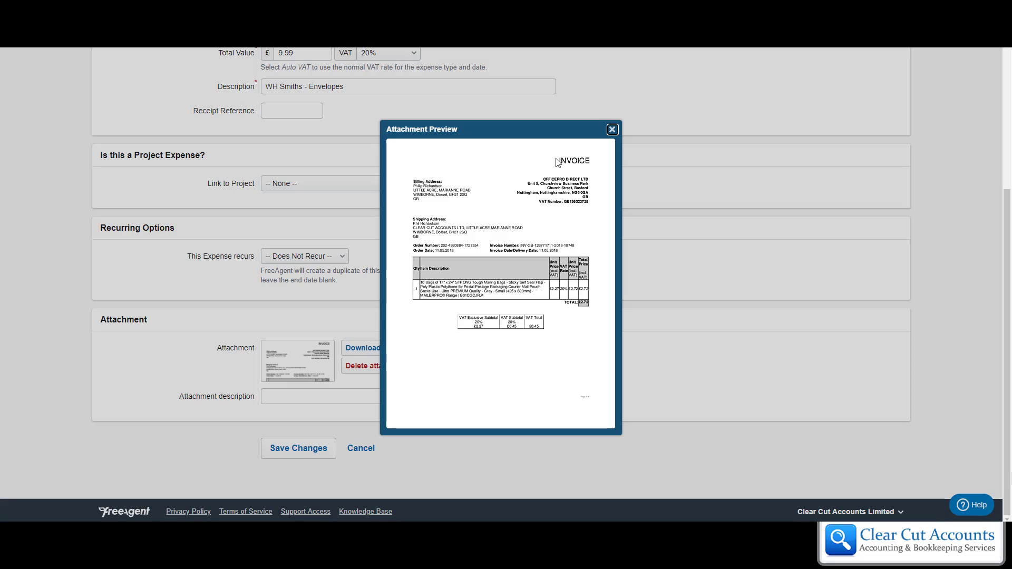
{"action": "left_click", "coordinate": [613, 129]}
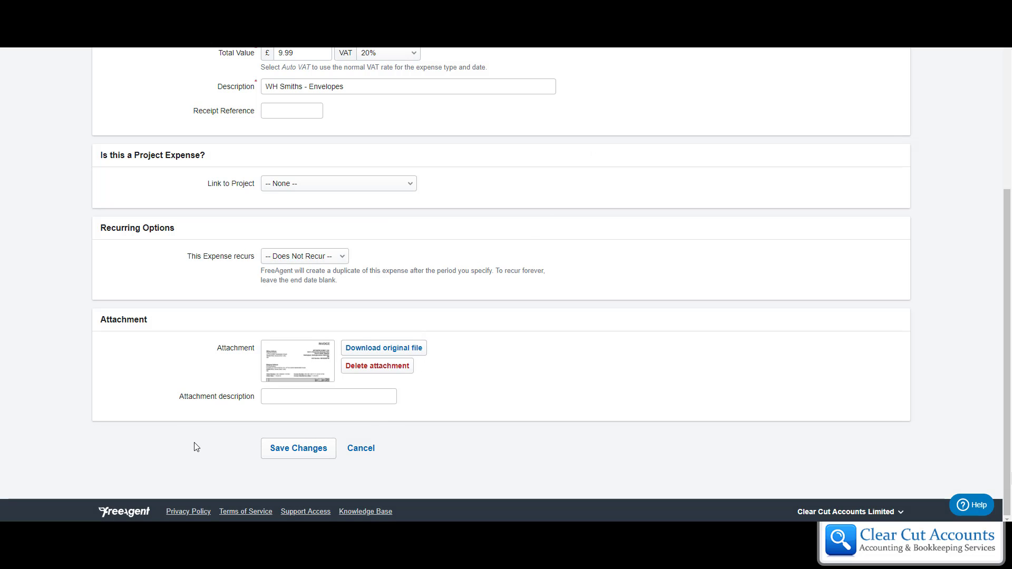
{"action": "left_click", "coordinate": [306, 455]}
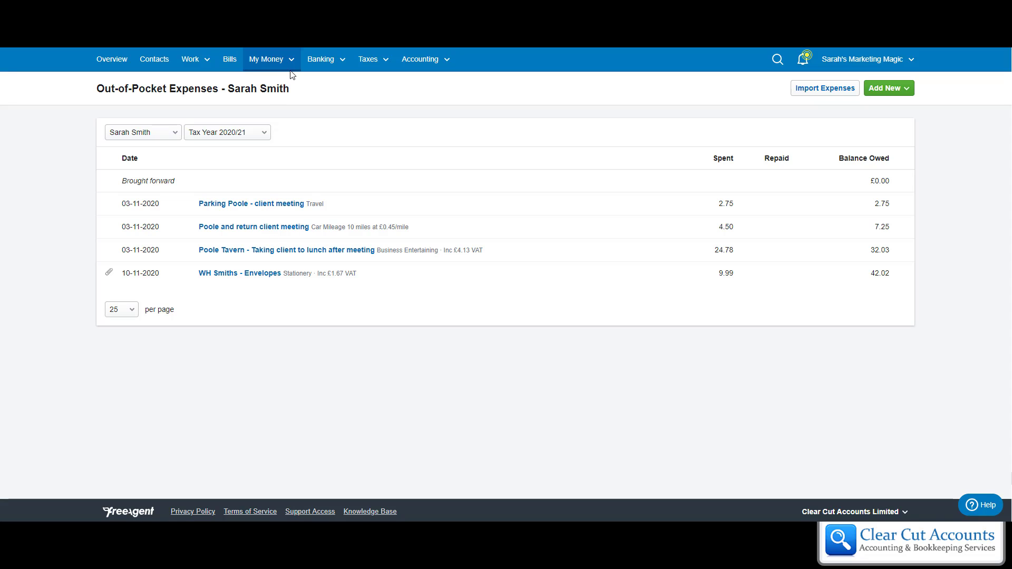
- Open the Business Current Account and list all November 20 transactions, down to the £42.02 payment
{"action": "left_click", "coordinate": [327, 61]}
{"action": "left_click", "coordinate": [330, 93]}
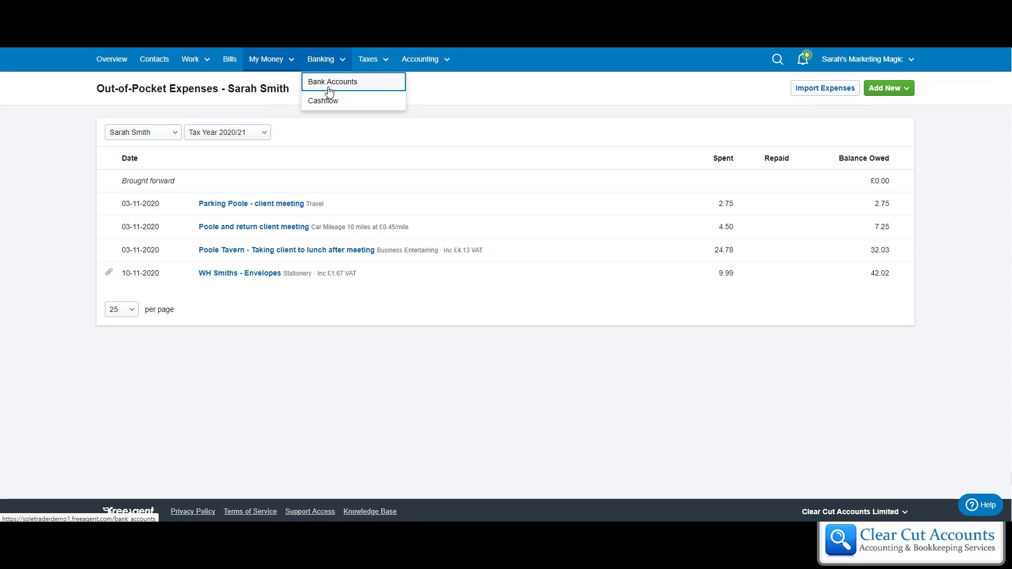
{"action": "left_click", "coordinate": [157, 341]}
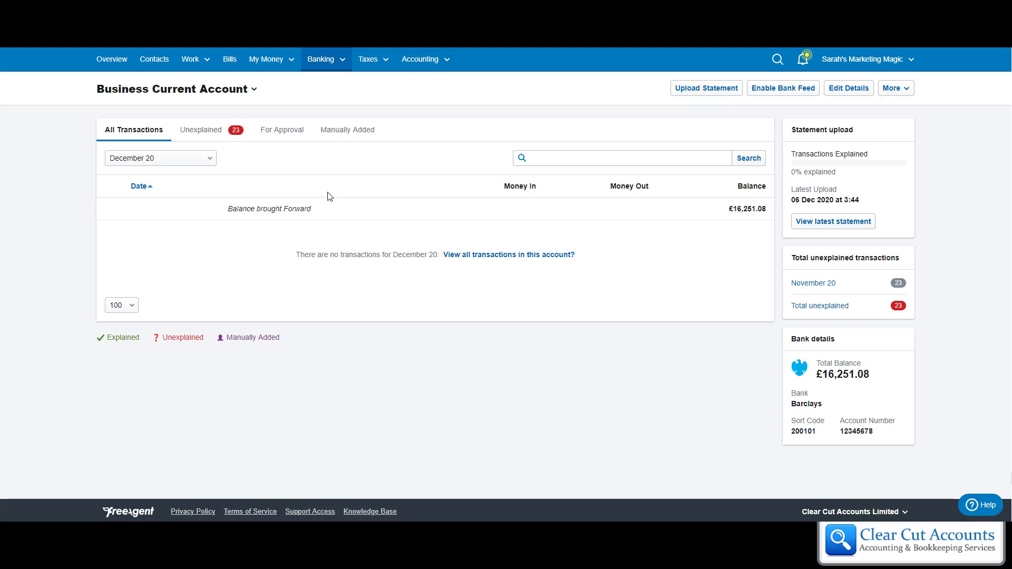
{"action": "left_click", "coordinate": [151, 158]}
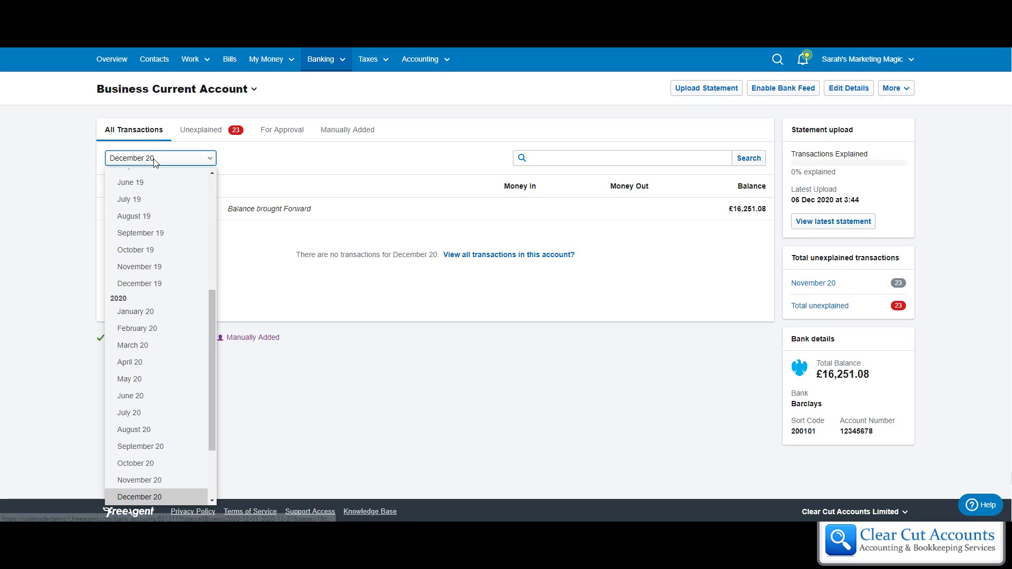
{"action": "scroll", "coordinate": [163, 354], "scroll_direction": "down", "scroll_amount": 3}
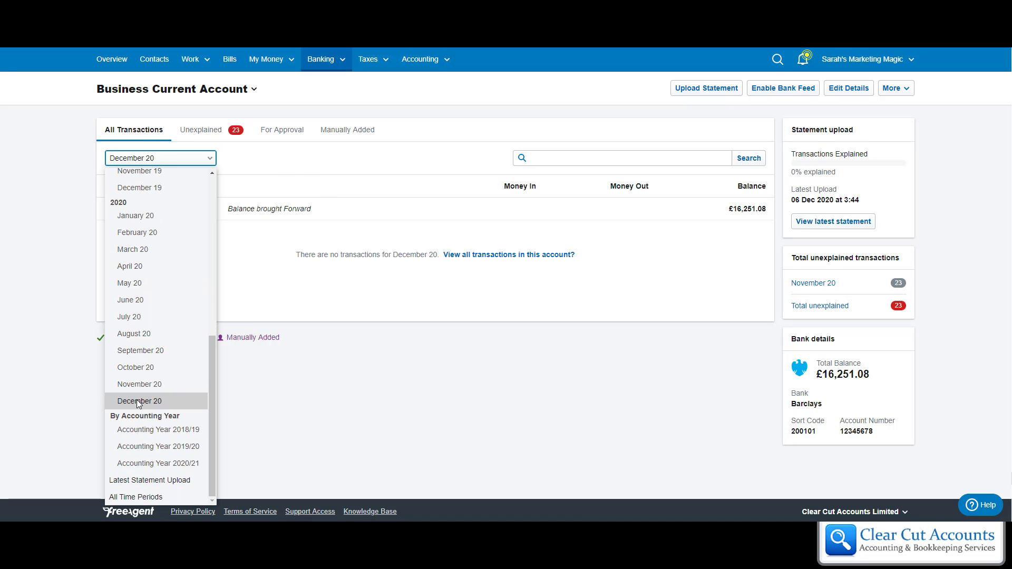
{"action": "left_click", "coordinate": [135, 385]}
{"action": "left_click", "coordinate": [121, 132]}
{"action": "scroll", "coordinate": [360, 220], "scroll_direction": "down", "scroll_amount": 10}
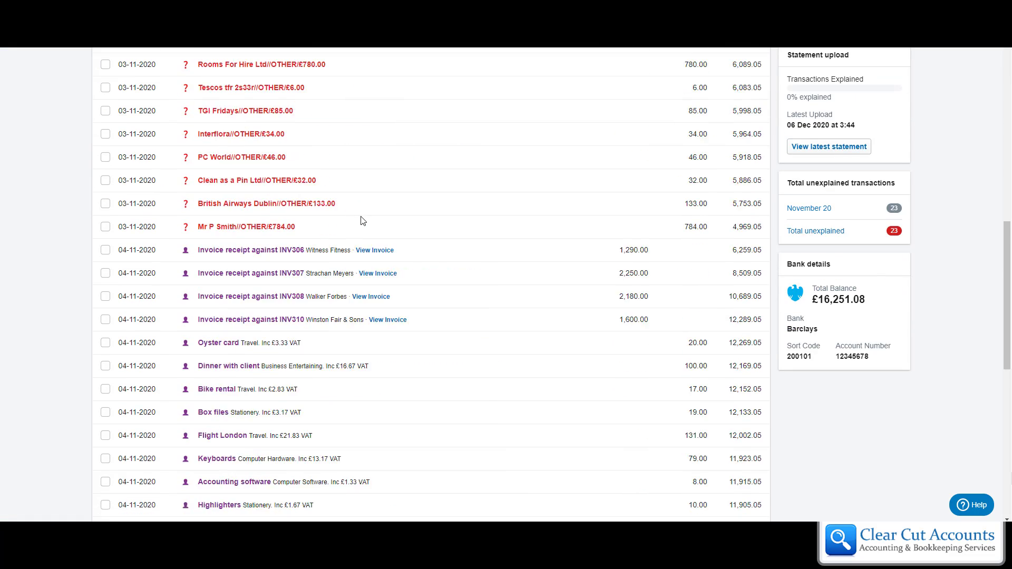
{"action": "scroll", "coordinate": [362, 219], "scroll_direction": "down", "scroll_amount": 3}
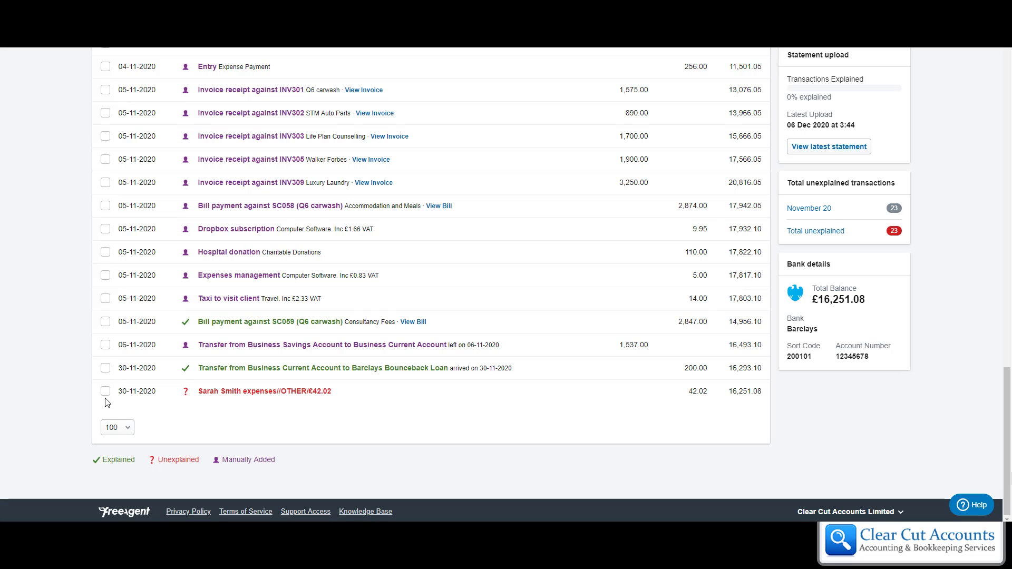
- Explain the 30-11-2020 £42.02 payment as Money Paid to User to the employee, category Expense Payment
{"action": "left_click", "coordinate": [256, 393]}
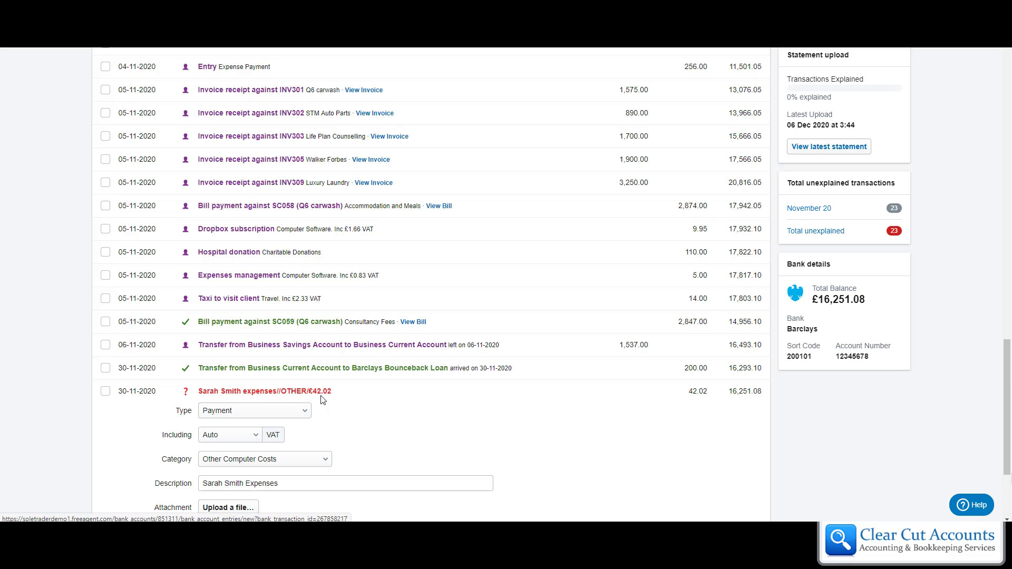
{"action": "scroll", "coordinate": [339, 388], "scroll_direction": "down", "scroll_amount": 3}
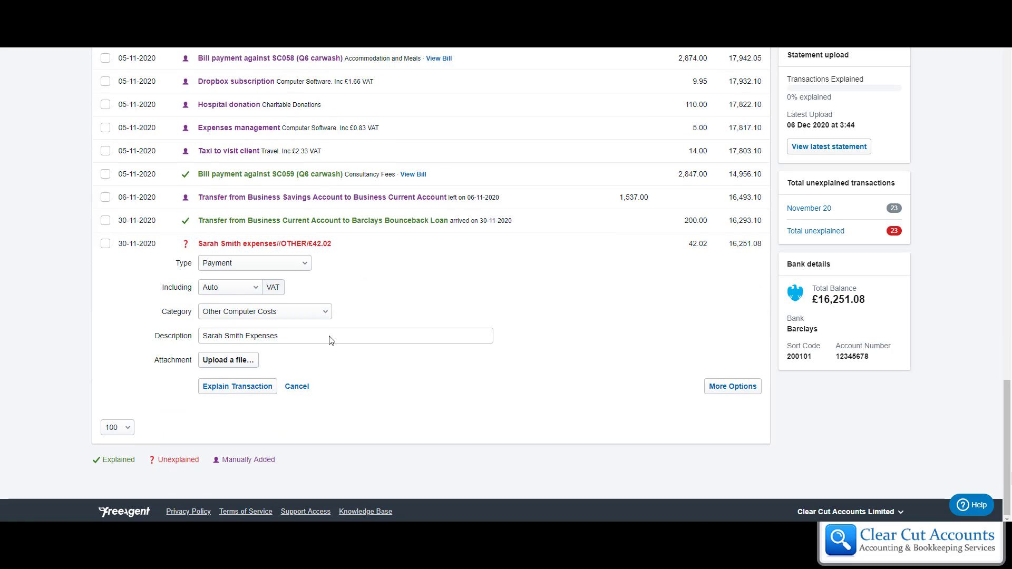
{"action": "left_click", "coordinate": [294, 268]}
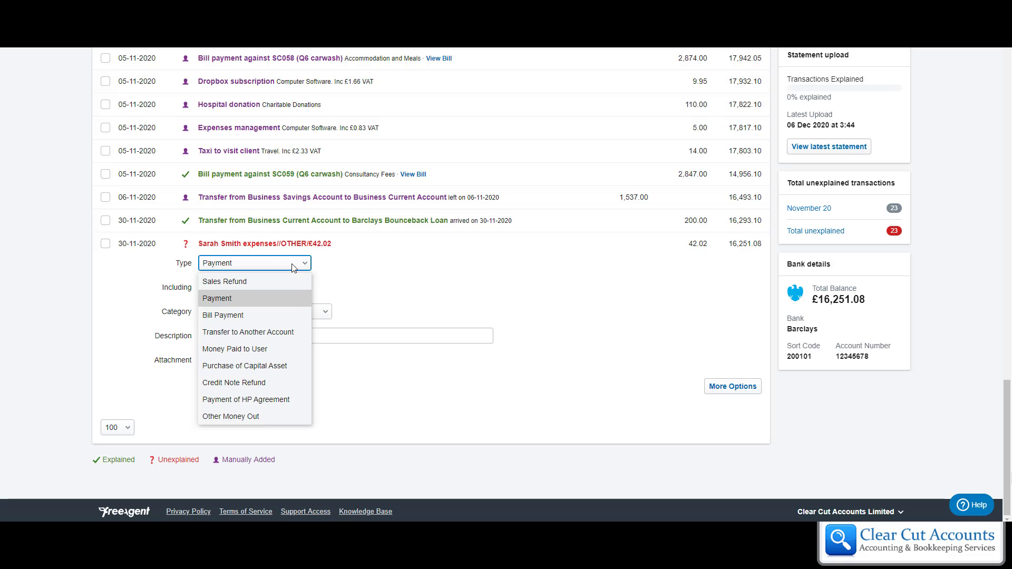
{"action": "left_click", "coordinate": [253, 354]}
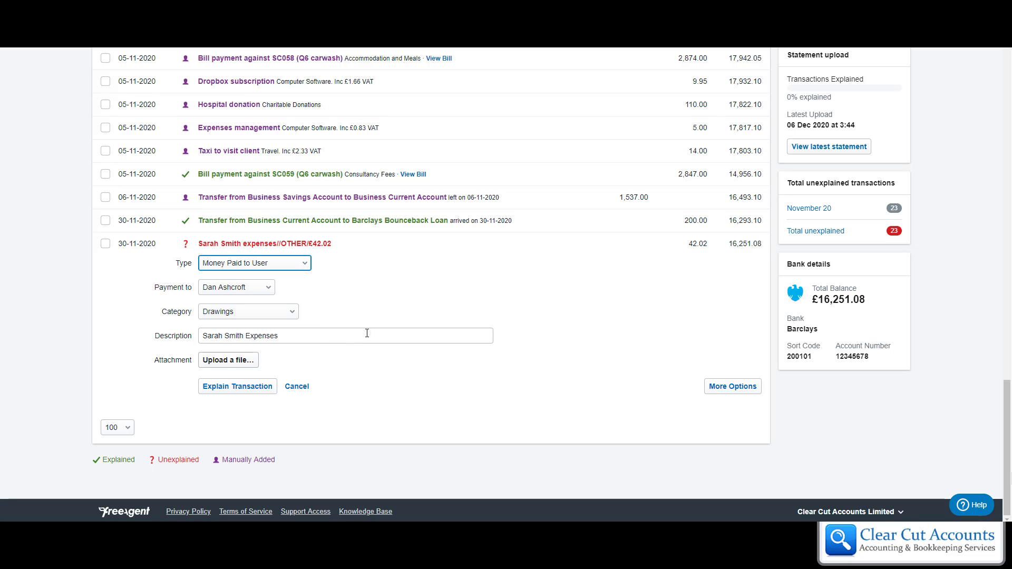
{"action": "left_click", "coordinate": [270, 287]}
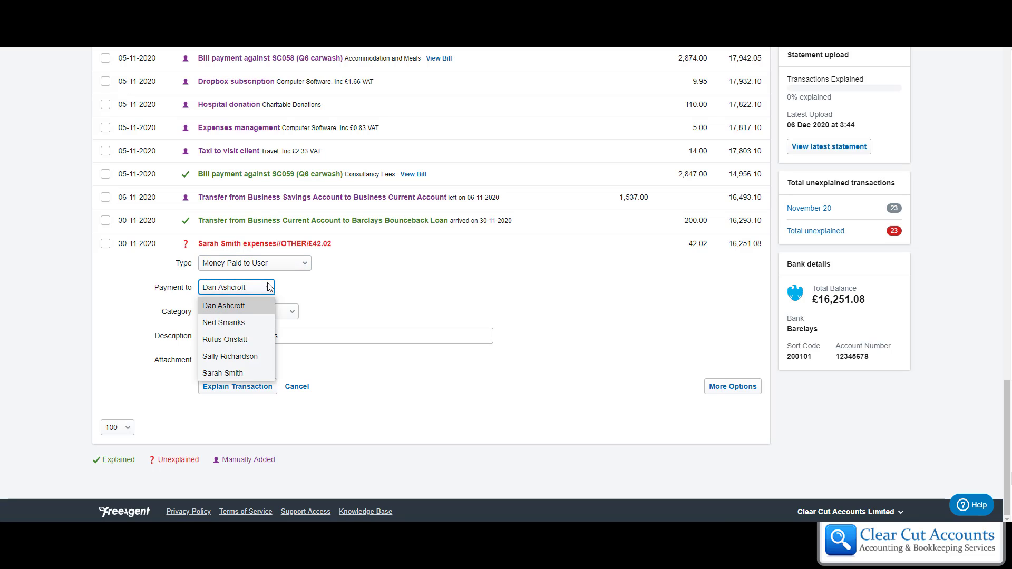
{"action": "left_click", "coordinate": [230, 373]}
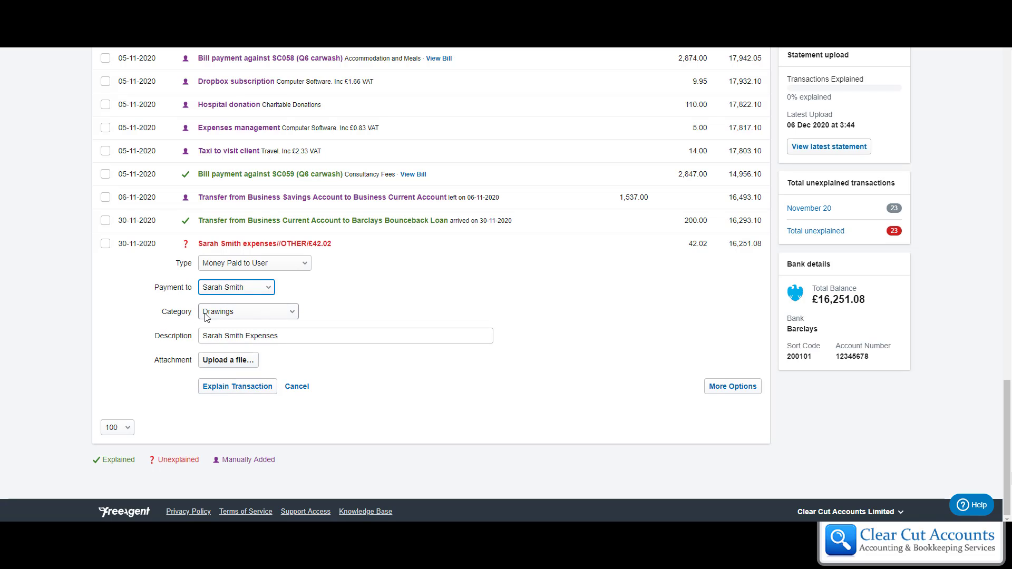
{"action": "left_click", "coordinate": [292, 312]}
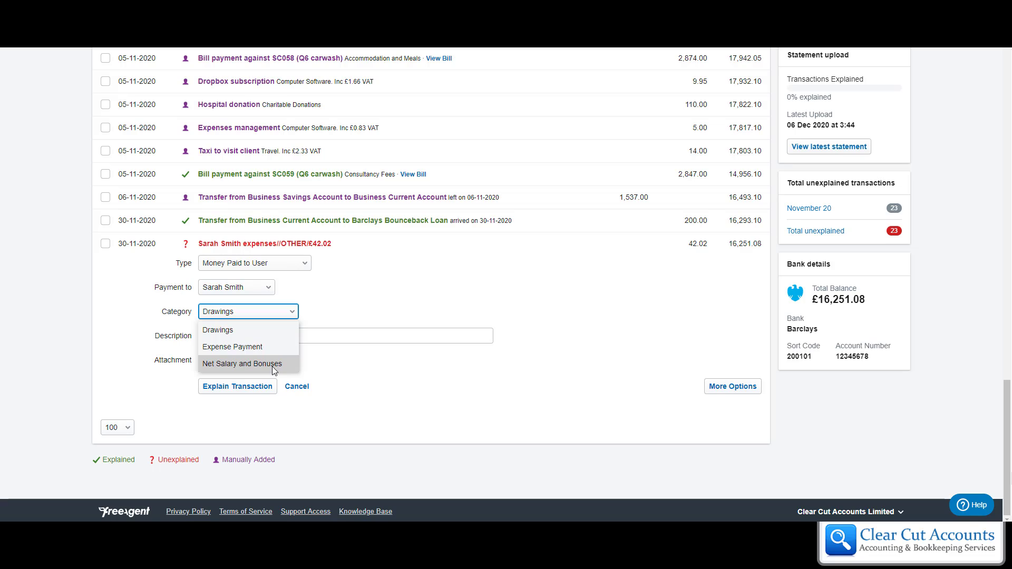
{"action": "left_click", "coordinate": [234, 347]}
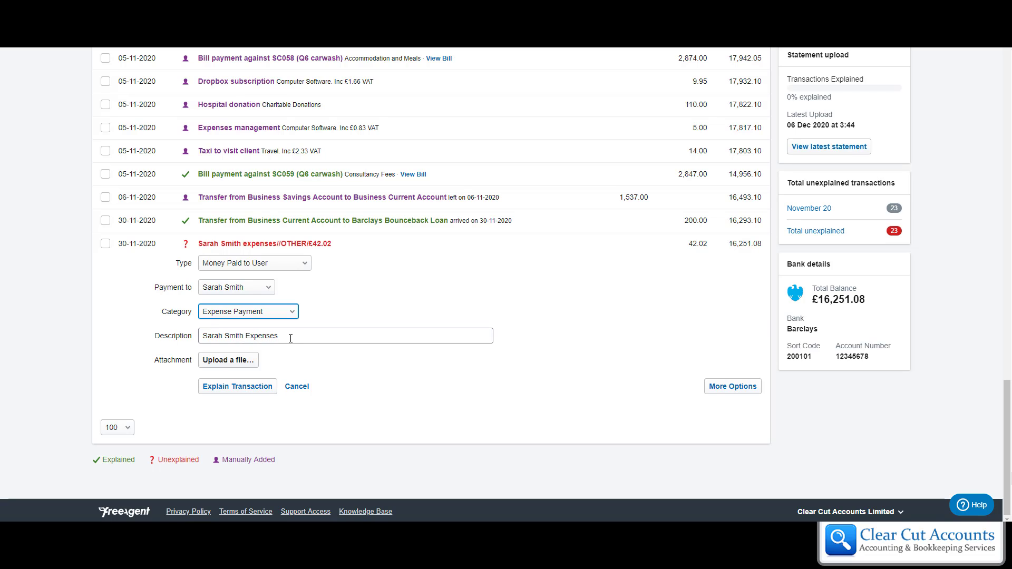
{"action": "left_click", "coordinate": [236, 387]}
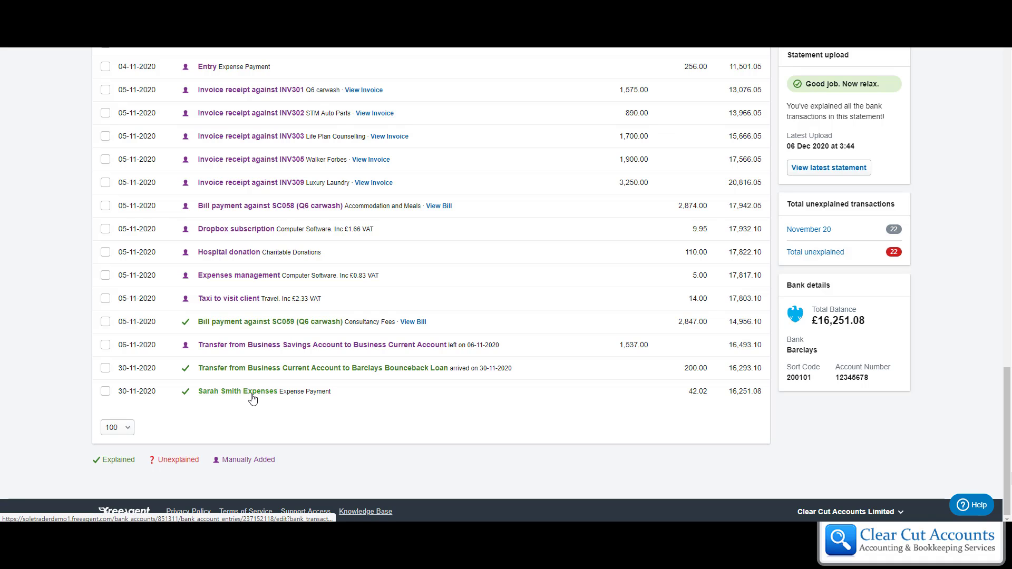
- Return to the 2020/21 out-of-pocket expenses ledger and select the reimbursed employee
{"action": "scroll", "coordinate": [229, 399], "scroll_direction": "up", "scroll_amount": 1}
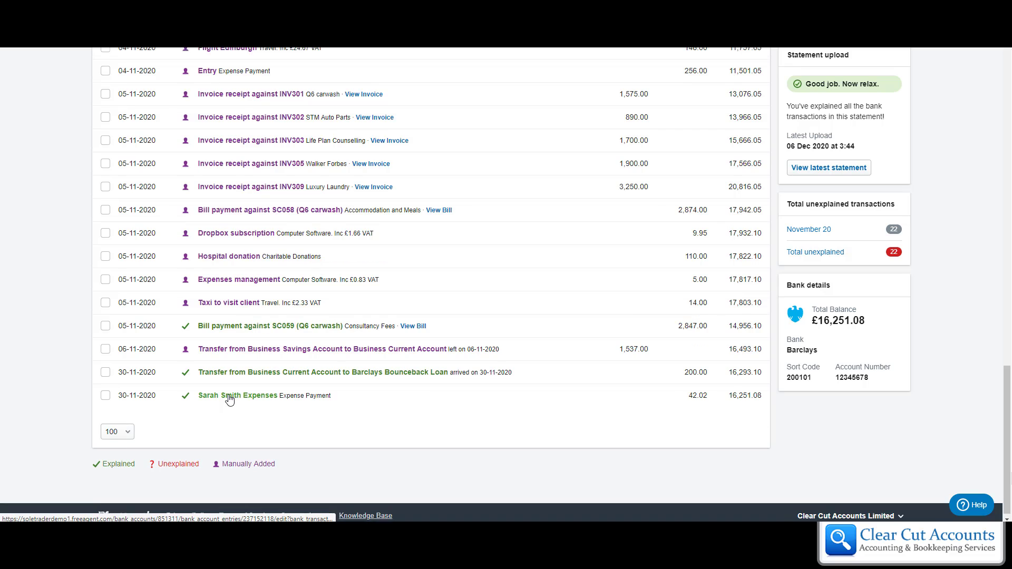
{"action": "scroll", "coordinate": [230, 400], "scroll_direction": "up", "scroll_amount": 15}
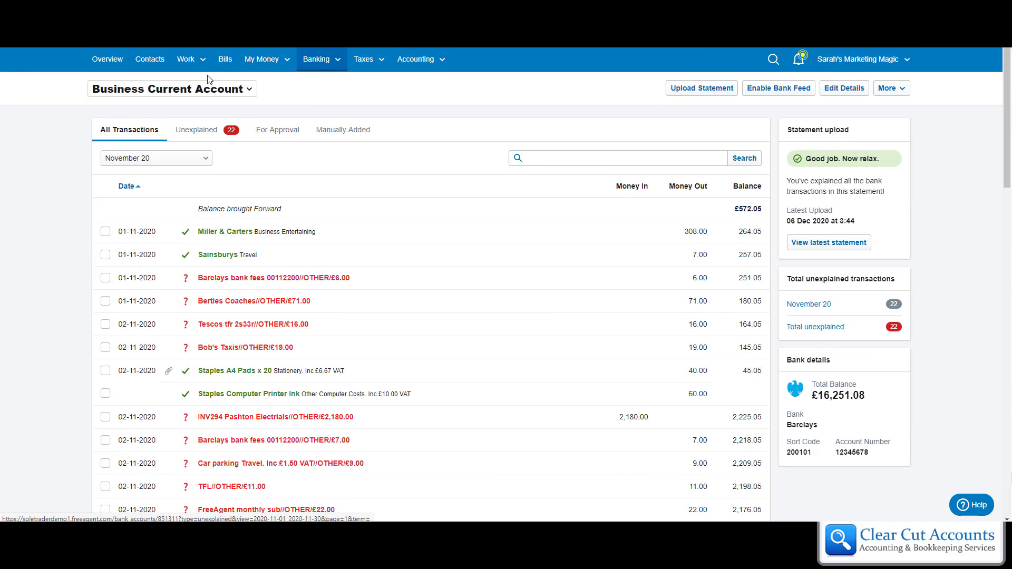
{"action": "left_click", "coordinate": [263, 59]}
{"action": "left_click", "coordinate": [267, 84]}
{"action": "left_click", "coordinate": [133, 134]}
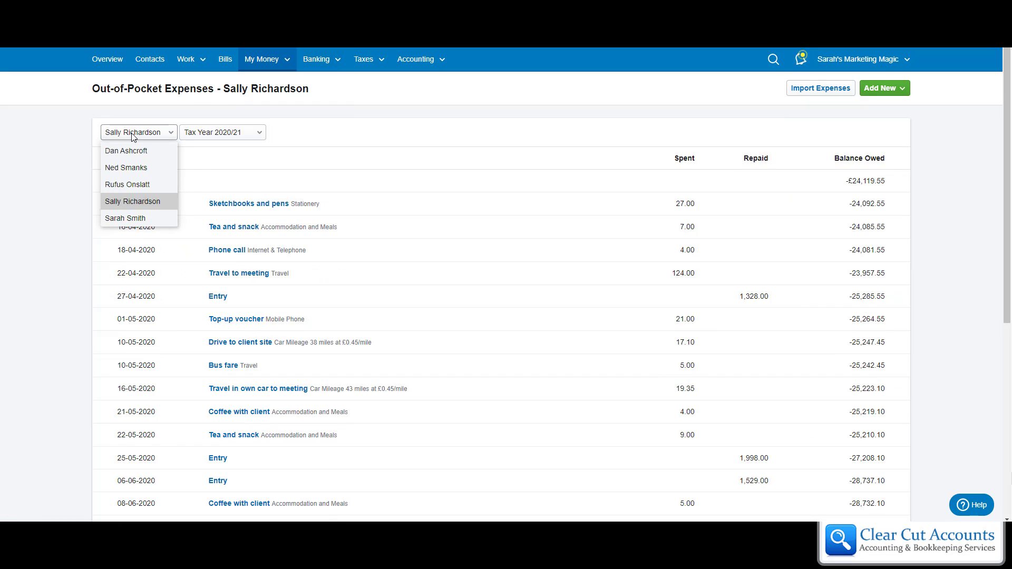
{"action": "left_click", "coordinate": [118, 223]}
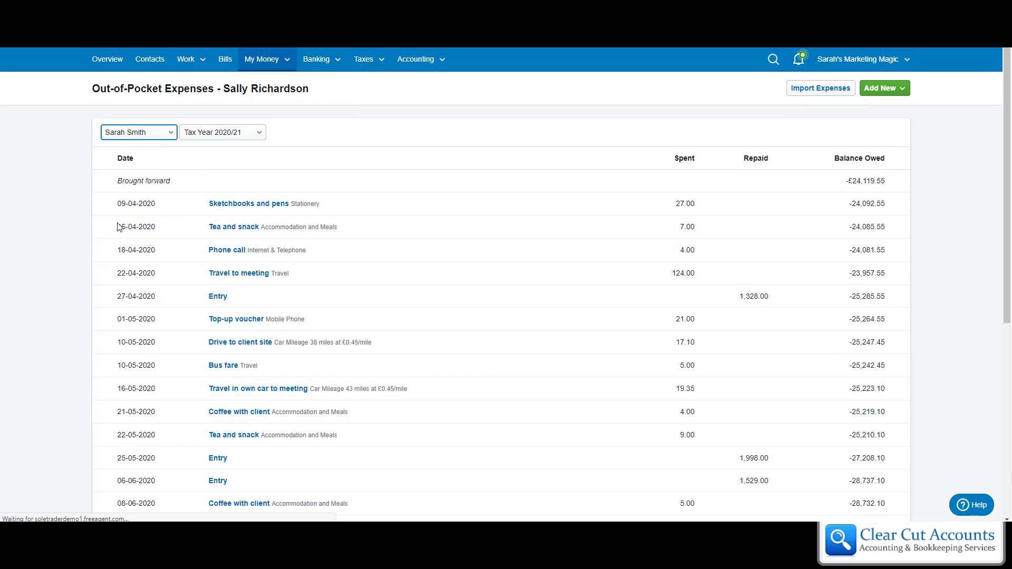